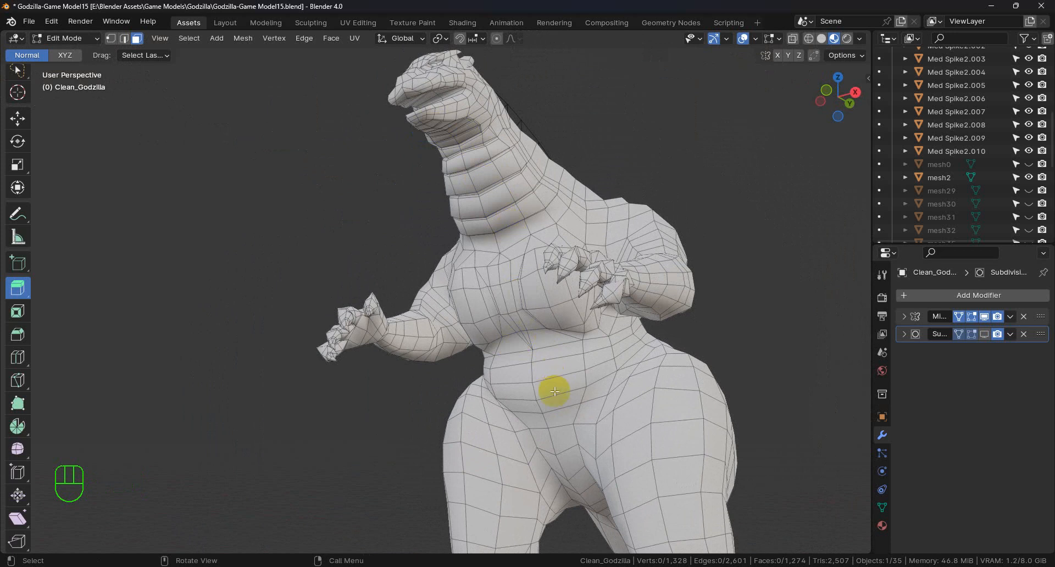
- Examine the belly faces and the underside of the tail where the row of plates continues
scroll(539, 271, "up", 4)
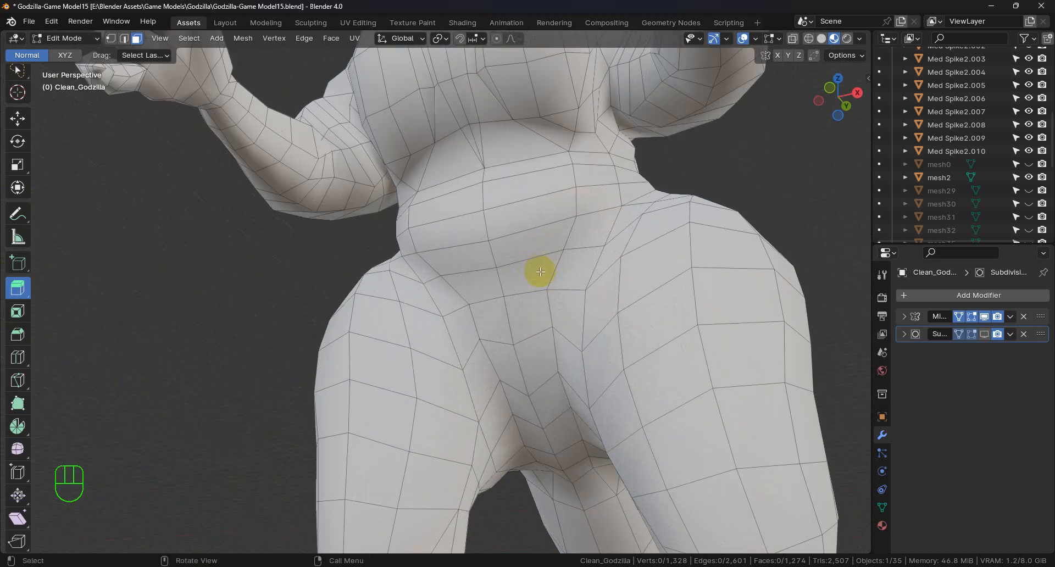
scroll(539, 271, "down", 3)
left_click(522, 166)
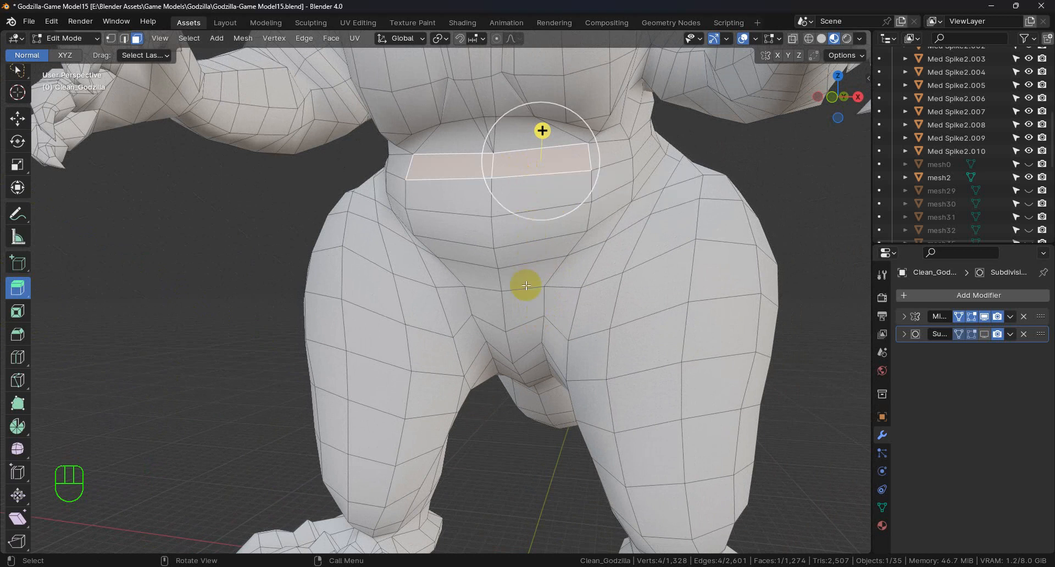
middle_click_drag(525, 301, 424, 78)
left_click(655, 414)
middle_click_drag(714, 421, 497, 193, "shift")
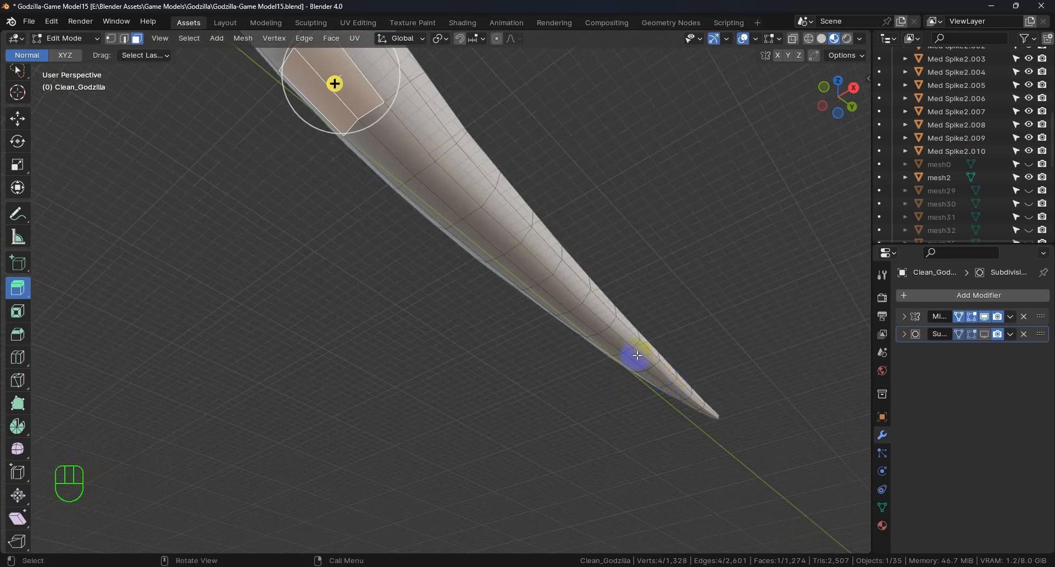
left_click(594, 322)
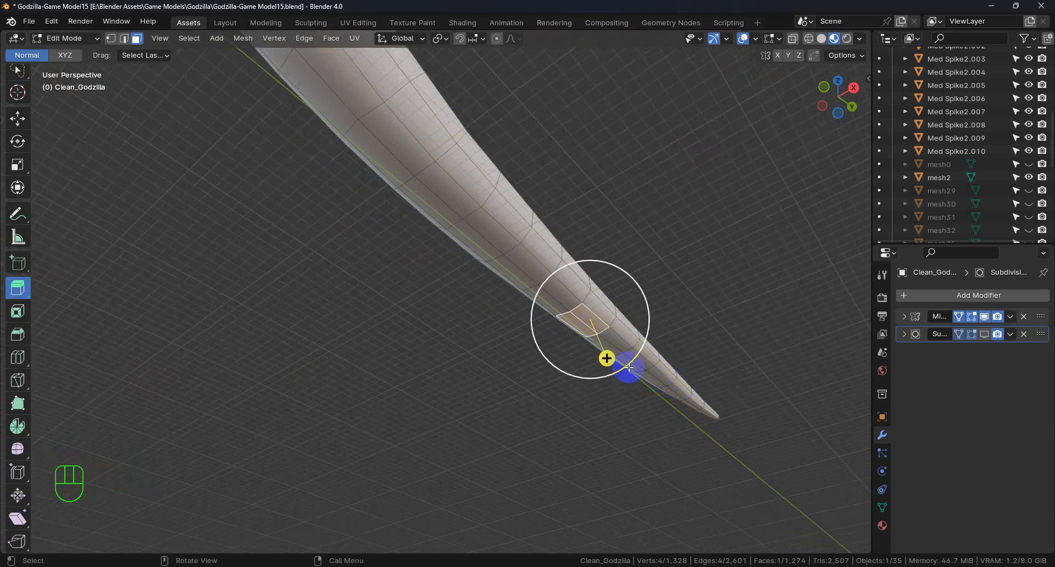
scroll(621, 361, "down", 3)
middle_click_drag(572, 325, 544, 283, "shift")
scroll(533, 237, "up", 4)
middle_click_drag(536, 216, 528, 247, "shift")
scroll(527, 230, "up", 3)
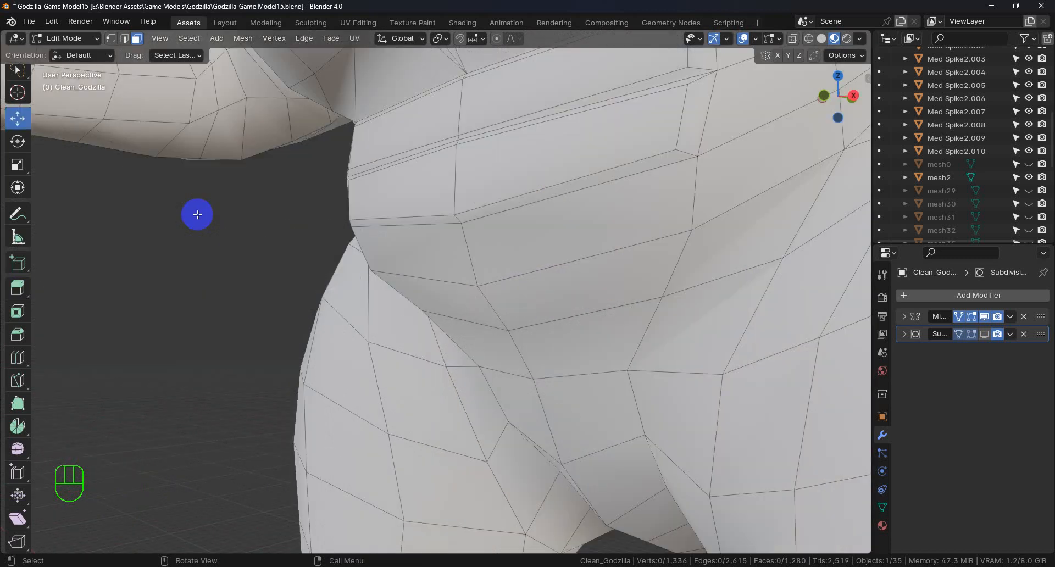
- Inset the belly face just below the finished plates with a thickness of 0.1716 m and Outset enabled
middle_click_drag(469, 289, 548, 252)
left_click(566, 241)
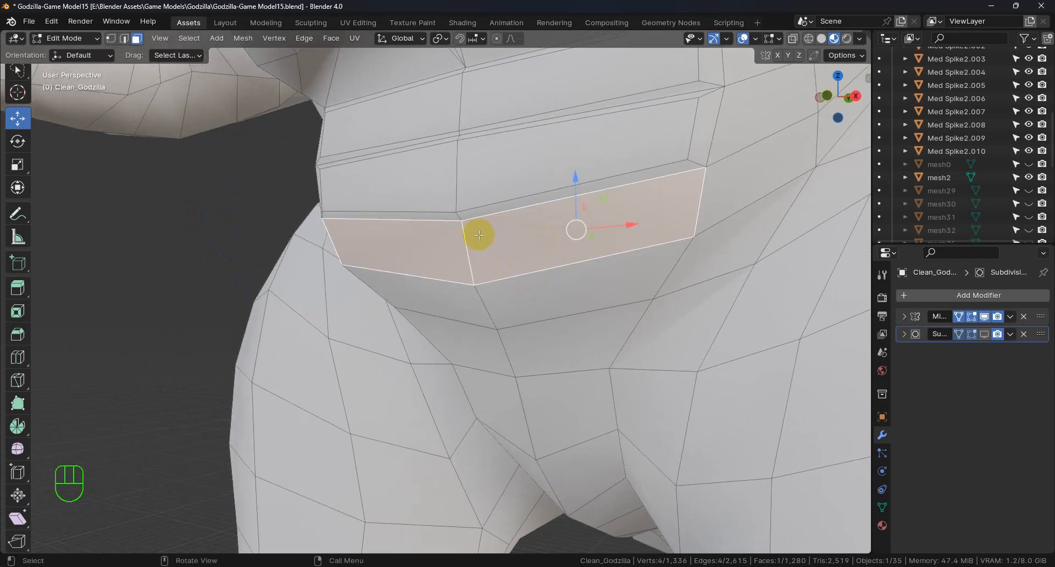
middle_click_drag(581, 231, 500, 248)
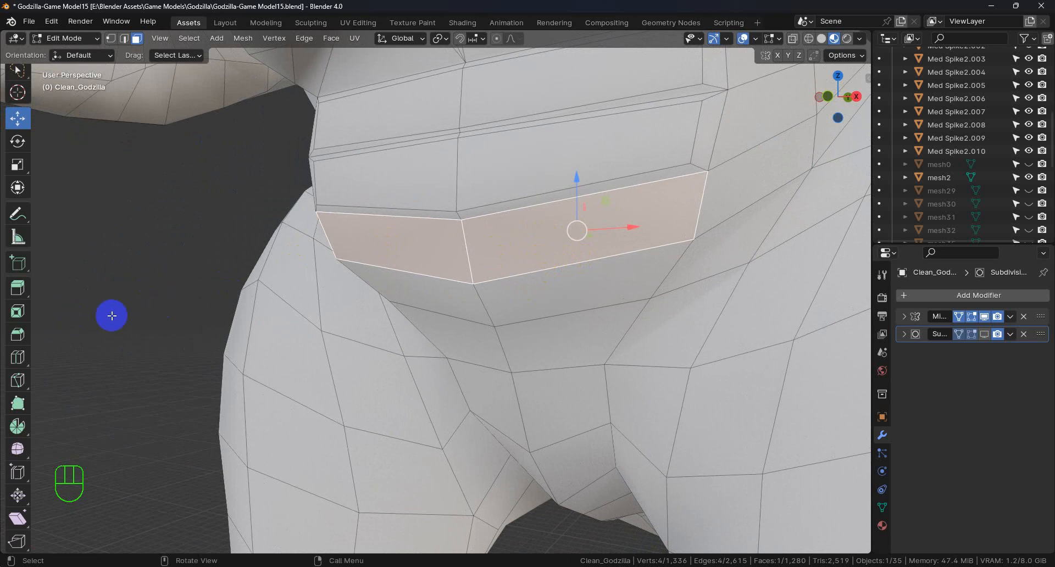
left_click(17, 312)
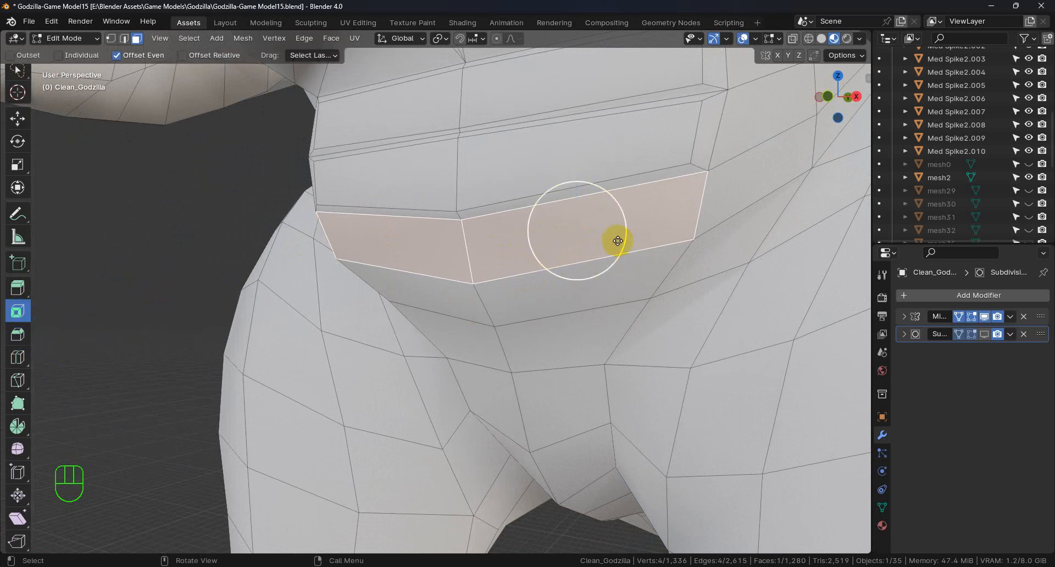
left_click_drag(625, 232, 610, 229)
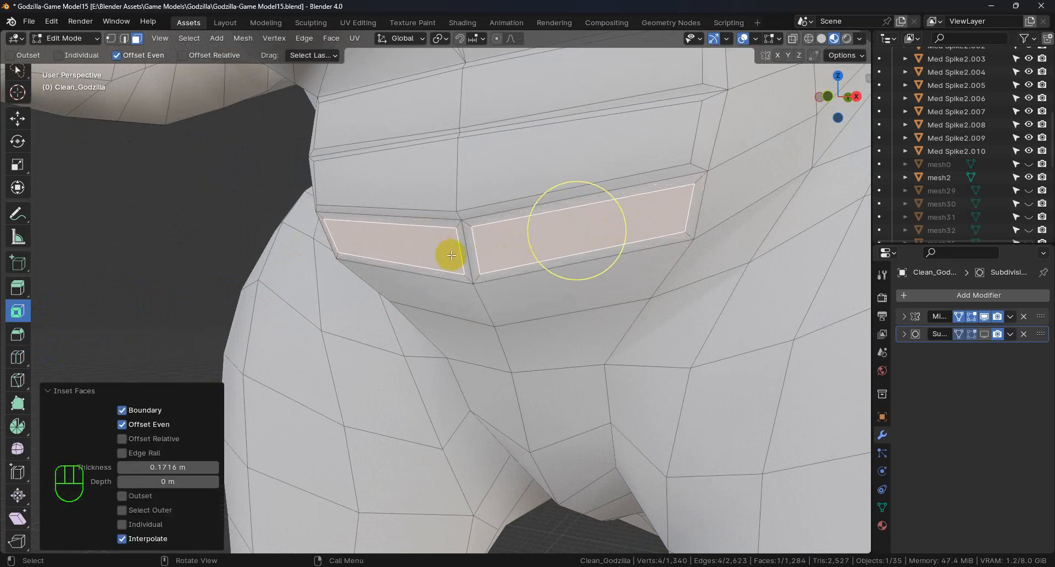
left_click(123, 510)
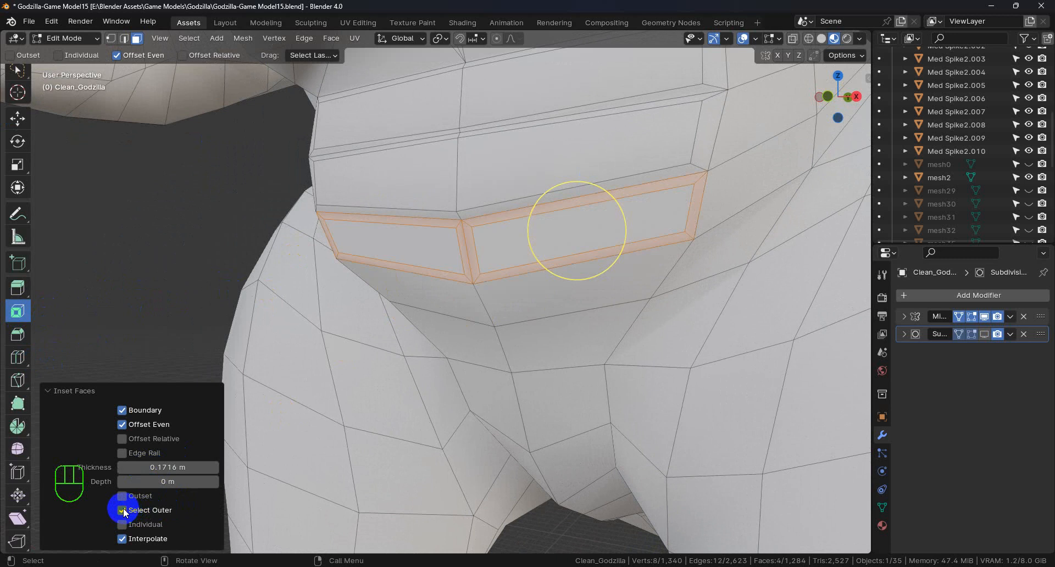
left_click(122, 510)
left_click(123, 497)
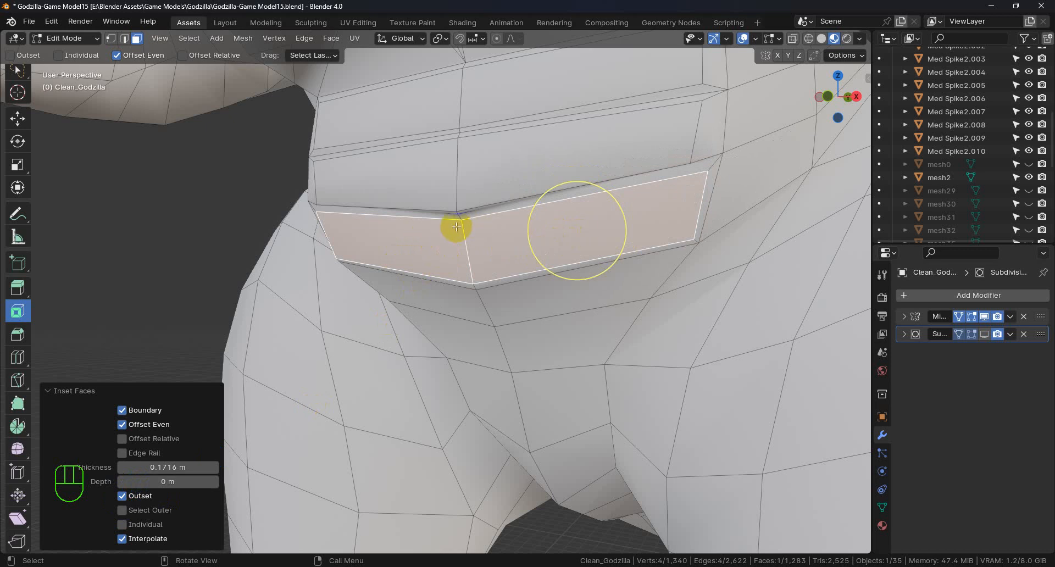
- Pull the new lowest belly plate face slightly forward from the body along the Y axis
middle_click_drag(498, 213, 452, 259)
left_click(17, 118)
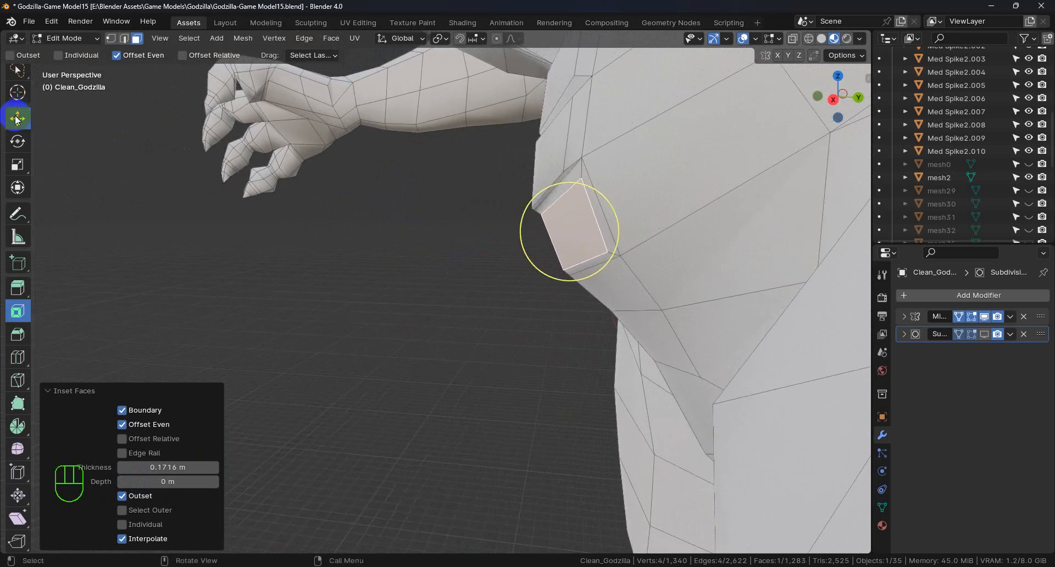
left_click_drag(626, 229, 615, 233)
middle_click_drag(615, 233, 571, 283)
middle_click_drag(582, 203, 602, 230)
- In vertex mode, shift the side corner vertices of the plates above outward along X, by about 0.06 m and 0.04 m at their upper and lower joints
left_click(111, 38)
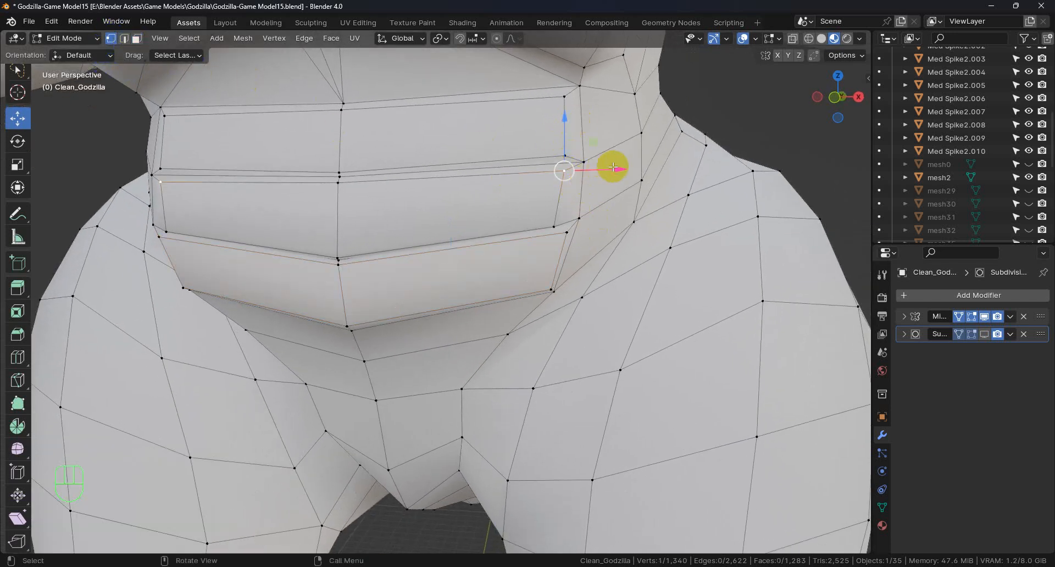
left_click_drag(614, 170, 612, 194)
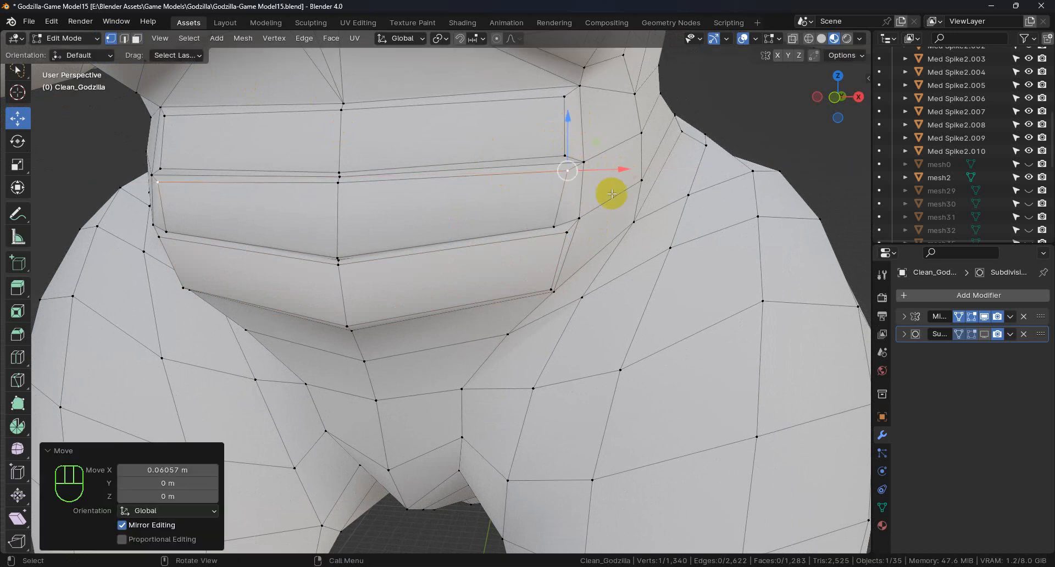
left_click(554, 228)
left_click_drag(608, 231, 617, 222)
left_click_drag(563, 175, 621, 153)
left_click(566, 158)
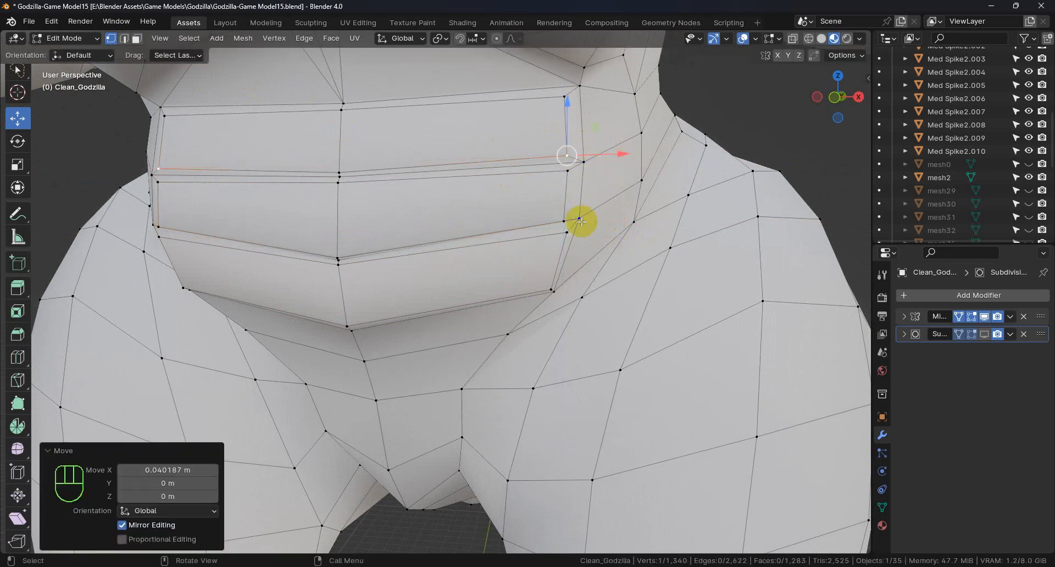
- Shift the lowest belly plate's side corner vertices inward along X and raise its bottom corner about 0.076 m along Z
left_click(569, 232)
left_click_drag(625, 231, 611, 231)
left_click(551, 290)
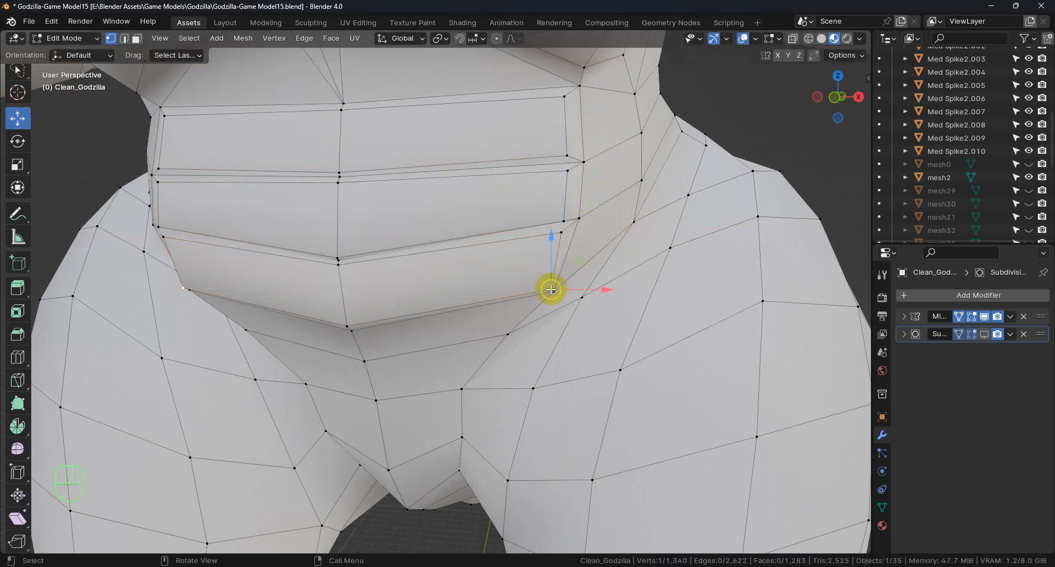
left_click_drag(605, 290, 594, 283)
left_click_drag(545, 229, 545, 231)
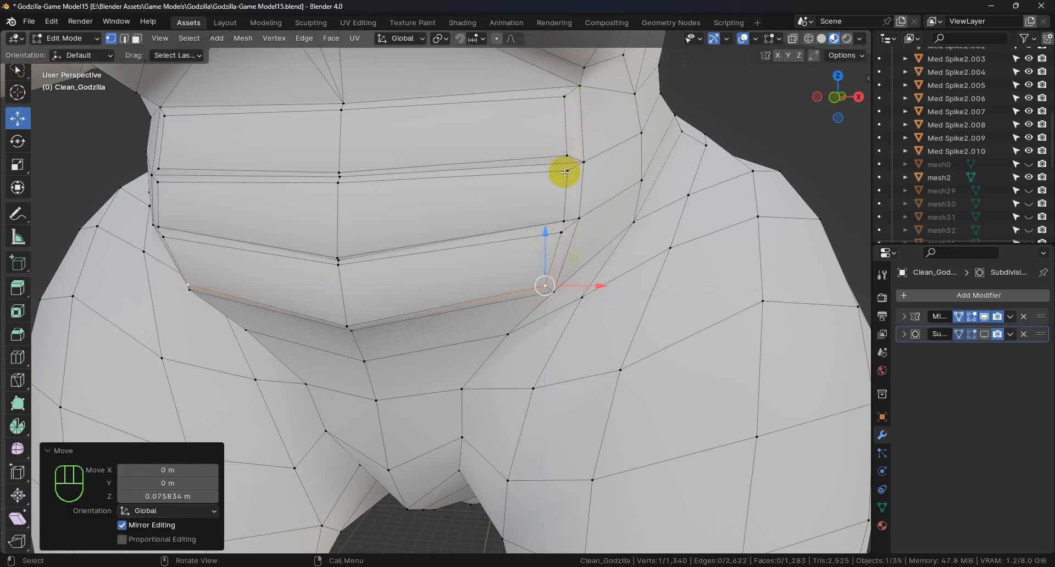
- Adjust the lowest belly plate's upper side corner vertex slightly forward along the Y axis
middle_click_drag(484, 259, 372, 243)
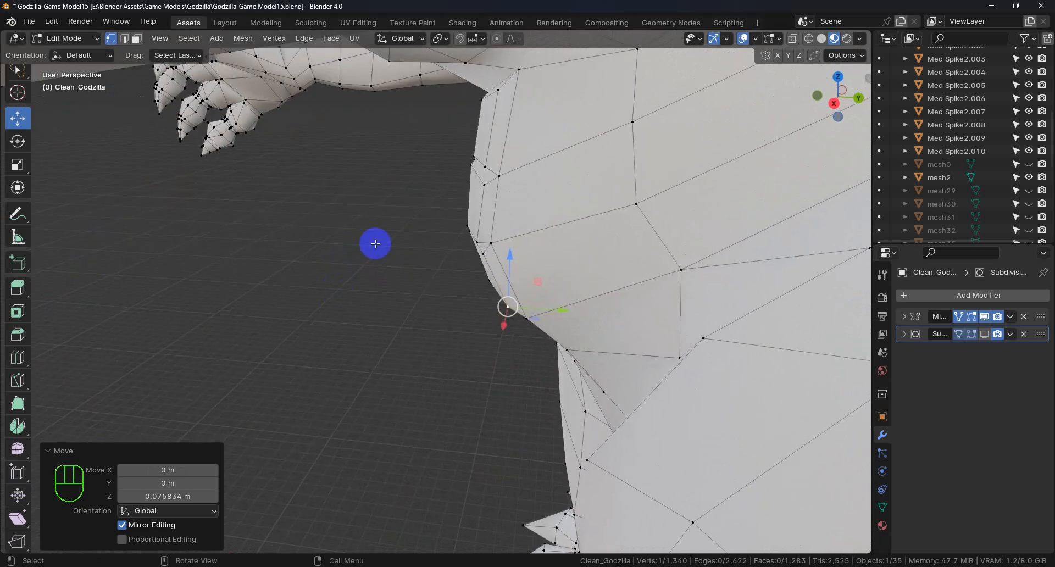
left_click(484, 253)
left_click_drag(529, 255, 523, 220)
middle_click_drag(560, 298, 657, 202)
middle_click_drag(584, 249, 626, 258)
scroll(582, 263, "down", 2)
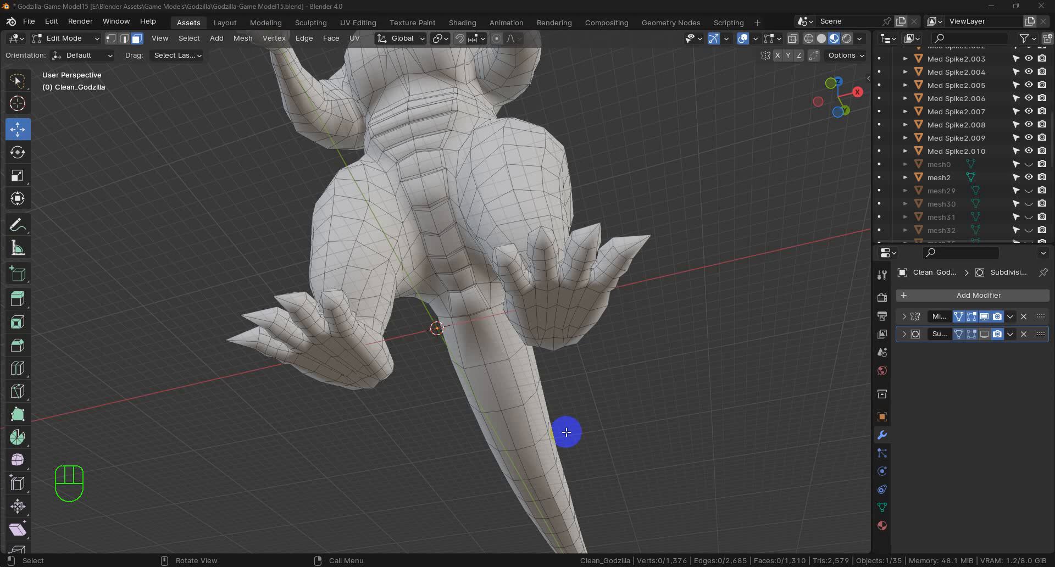
- Add four single loop cuts around the upper half of the tail, each midway between existing edge rings
mouse_move(530, 449)
middle_mouse_down()
mouse_move(537, 488)
mouse_move(502, 431)
mouse_move(514, 440)
middle_mouse_up()
scroll(514, 440, "up", 3)
middle_click_drag(471, 379, 514, 431, "shift")
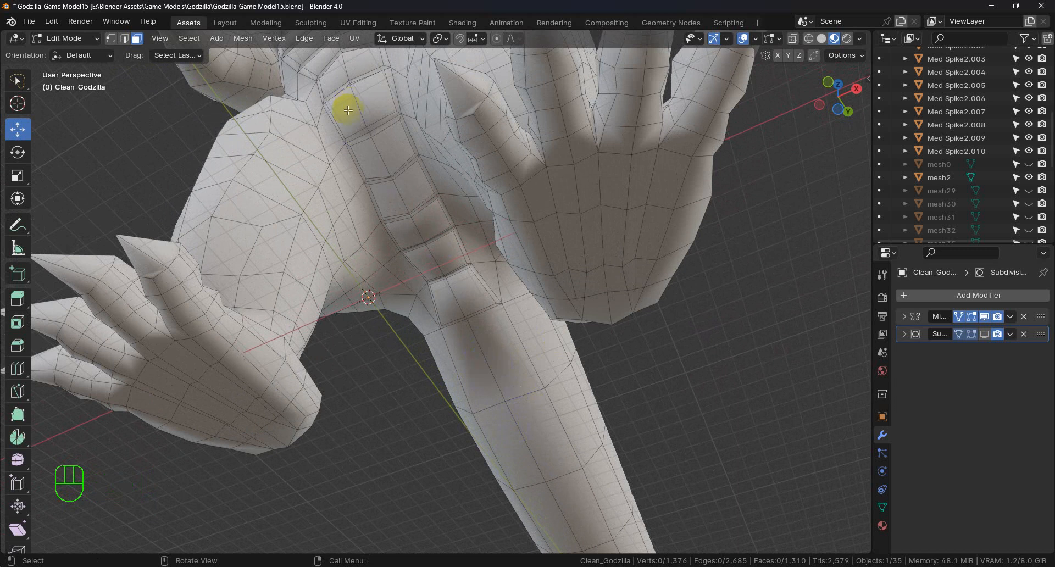
left_click(18, 369)
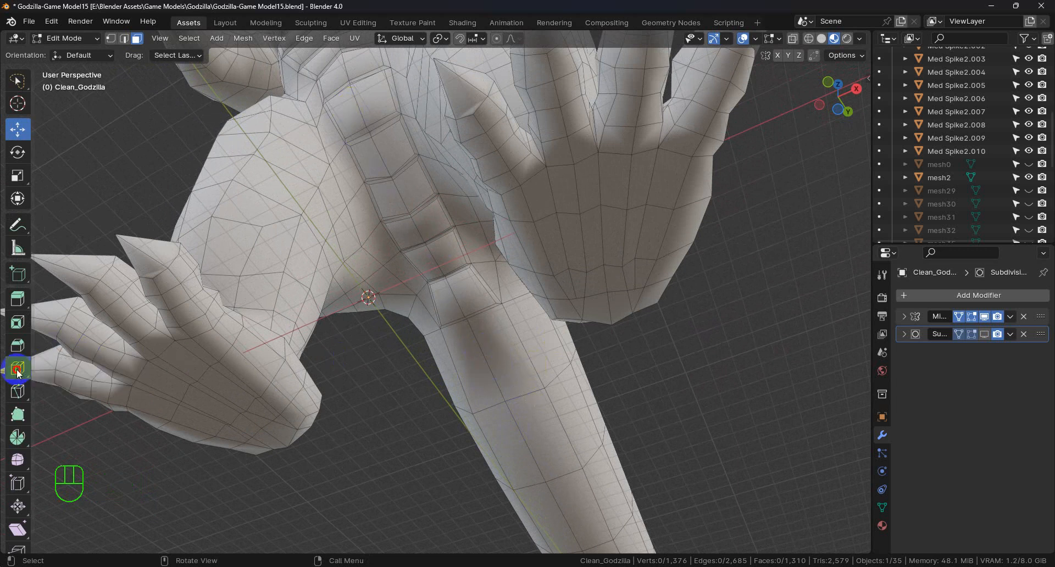
left_click(518, 348)
left_click(565, 418)
middle_click_drag(595, 470, 518, 261, "shift")
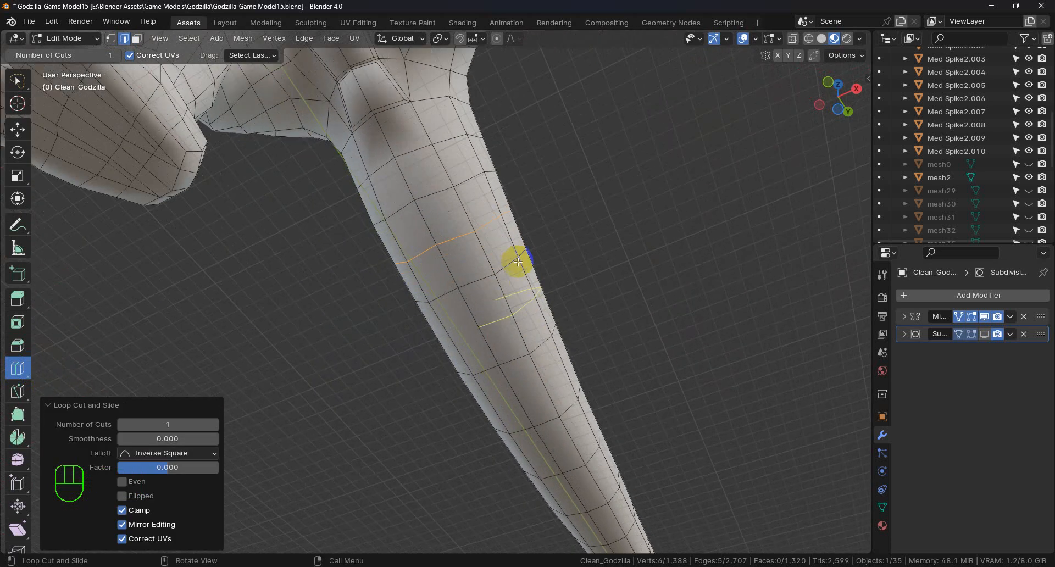
left_click(513, 314)
left_click(550, 395)
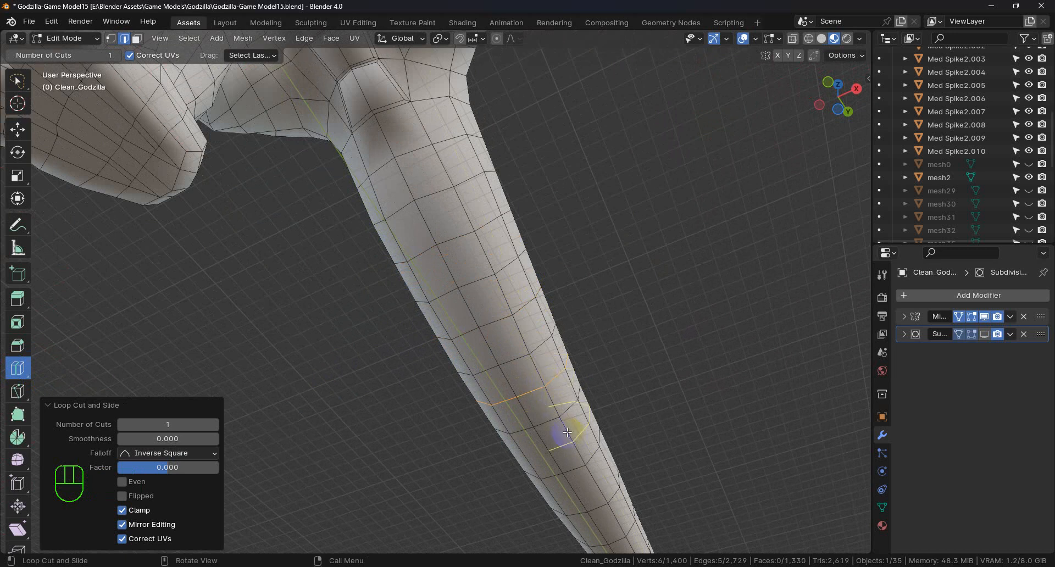
- Add five more single loop cuts further down the tail toward its tip, each roughly midway between existing rings
left_click(571, 435)
middle_click_drag(575, 436, 537, 321, "shift")
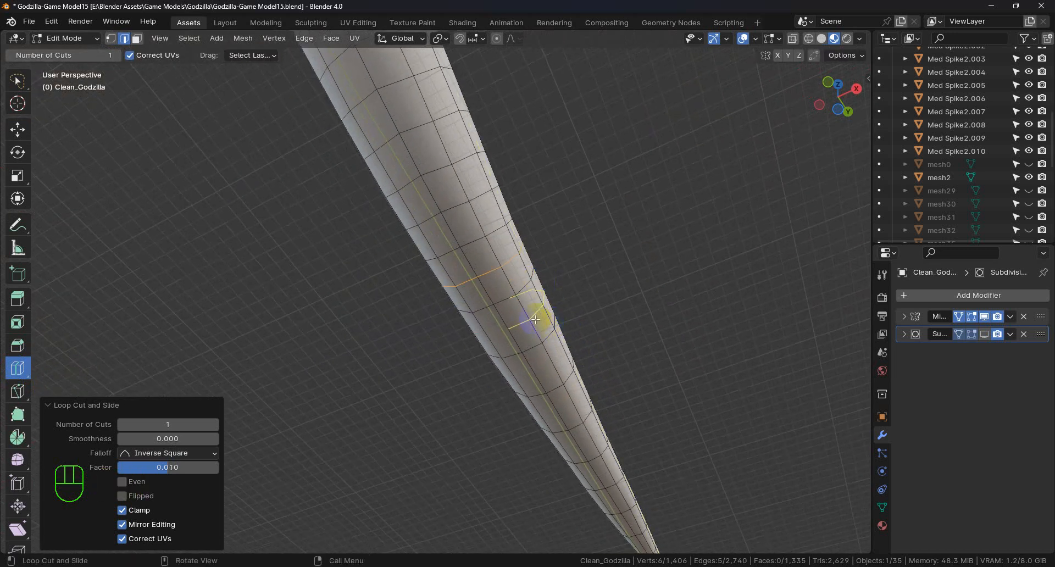
left_click(542, 327)
left_click(555, 361)
scroll(556, 364, "down", 5)
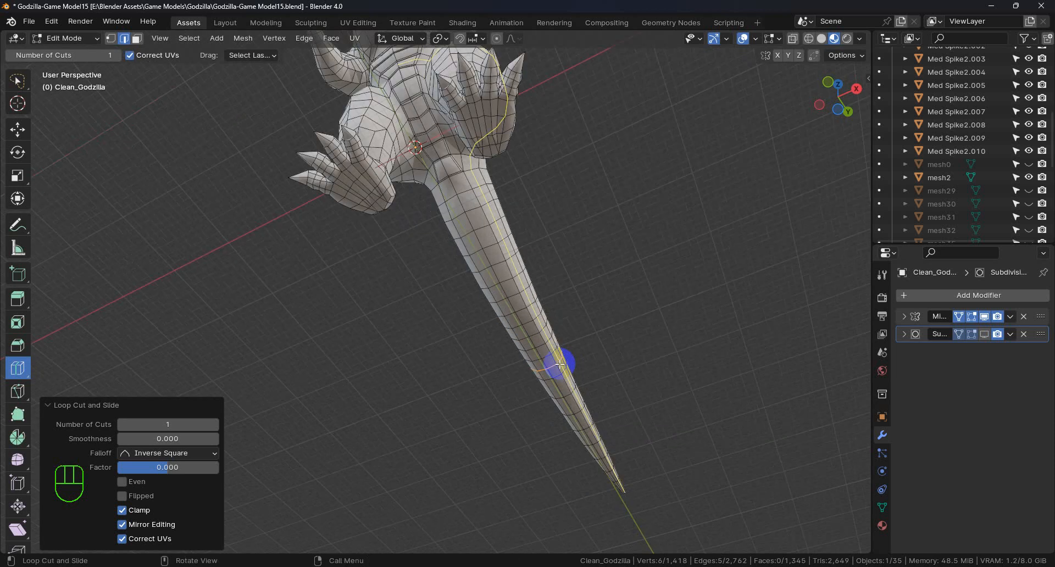
scroll(572, 382, "up", 4)
left_click(553, 381)
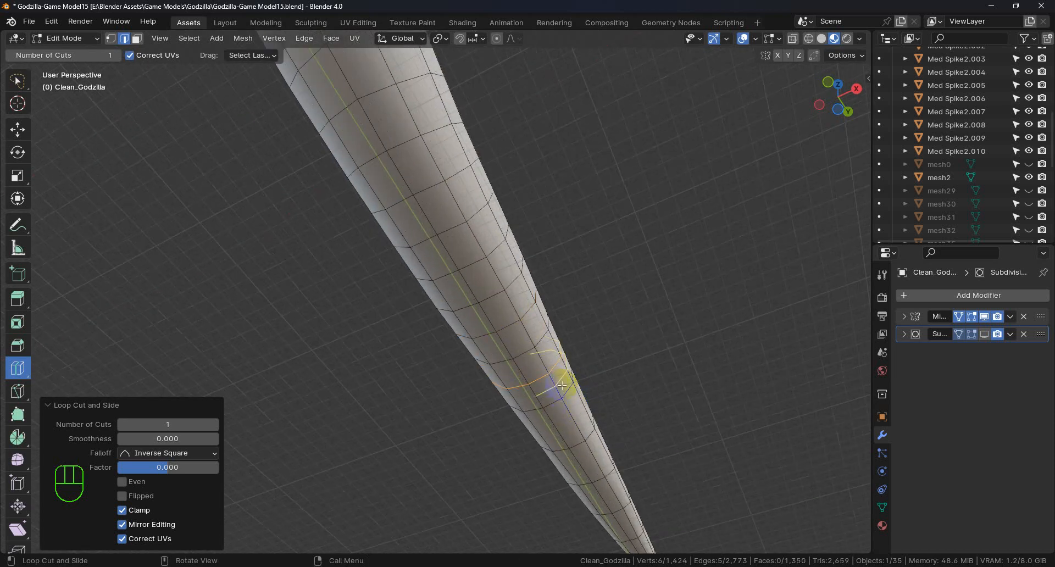
left_click_drag(599, 413, 604, 393)
middle_click_drag(559, 405, 544, 374, "shift")
scroll(573, 377, "down", 5)
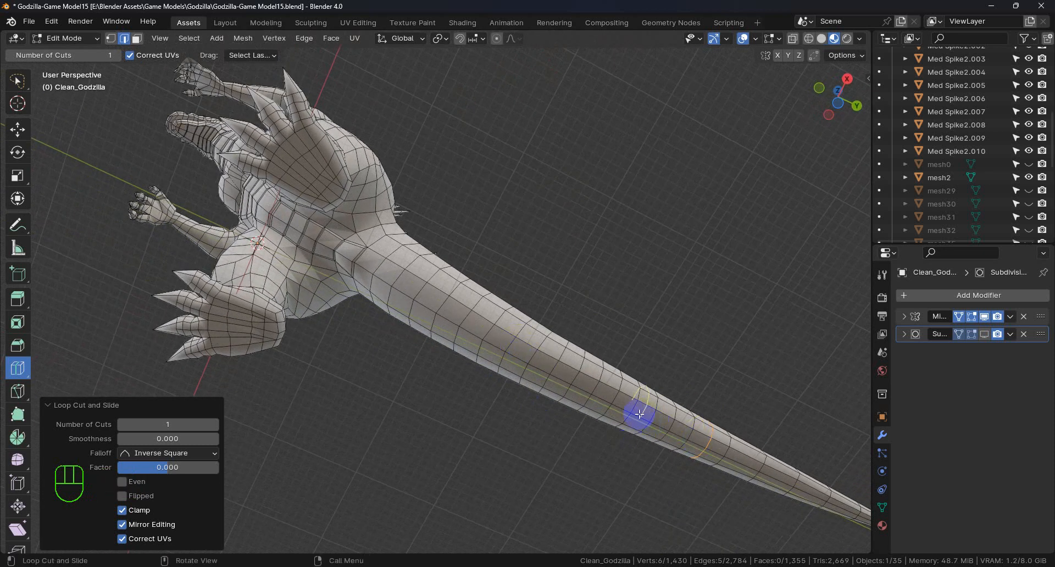
- Examine the denser tail mesh and how the belly plates run into the tail's underside from several angles
middle_click_drag(424, 294, 488, 365)
scroll(432, 325, "up", 1)
scroll(431, 325, "up", 2)
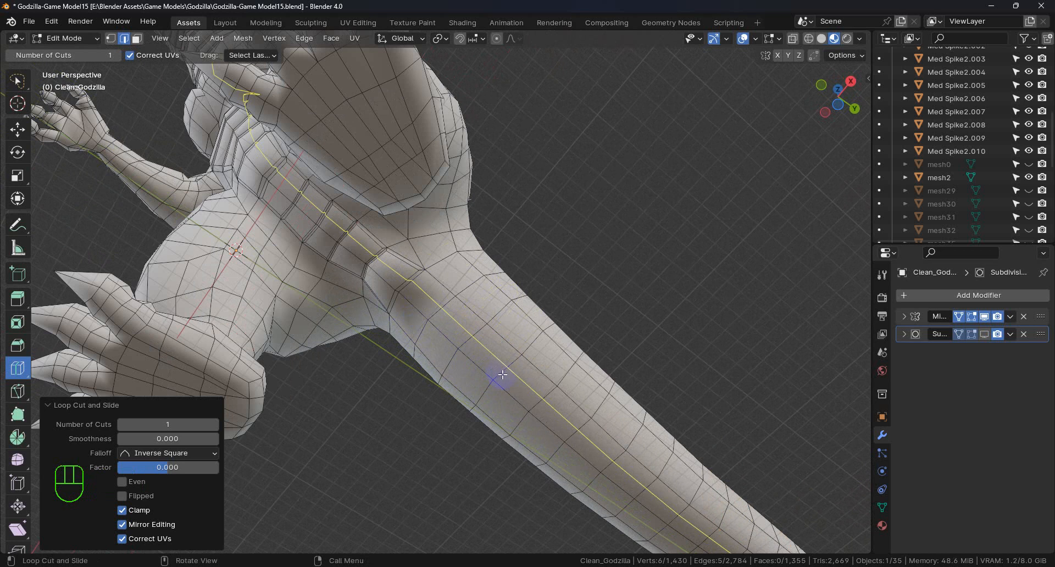
middle_click_drag(514, 377, 532, 282)
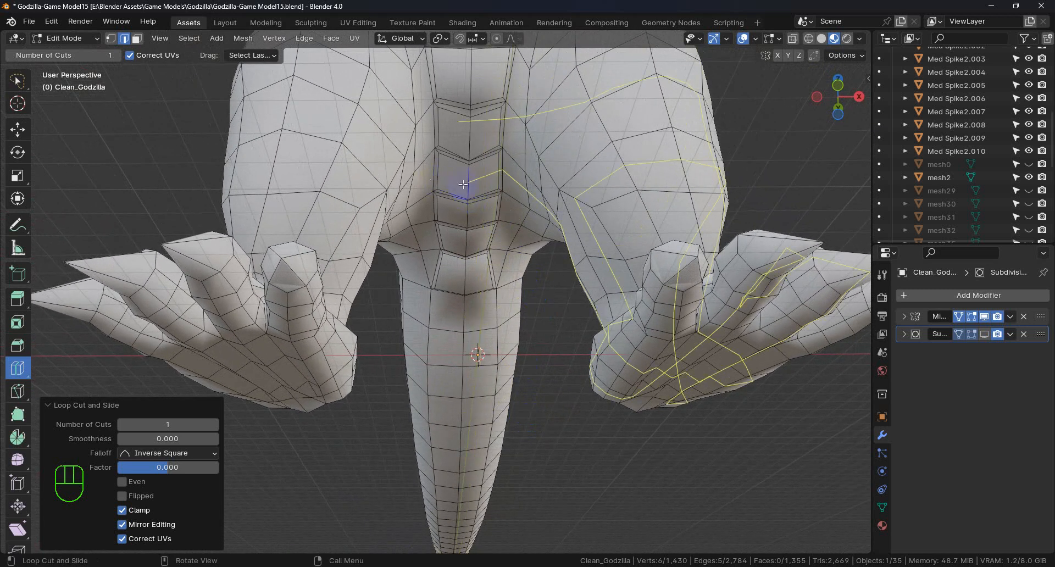
middle_click_drag(560, 436, 511, 406)
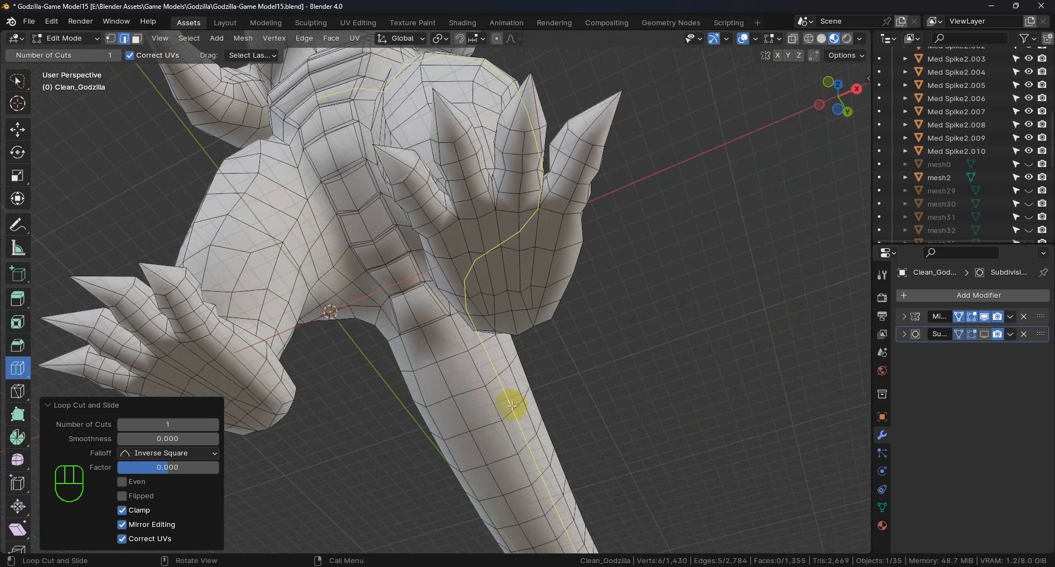
left_click(561, 469)
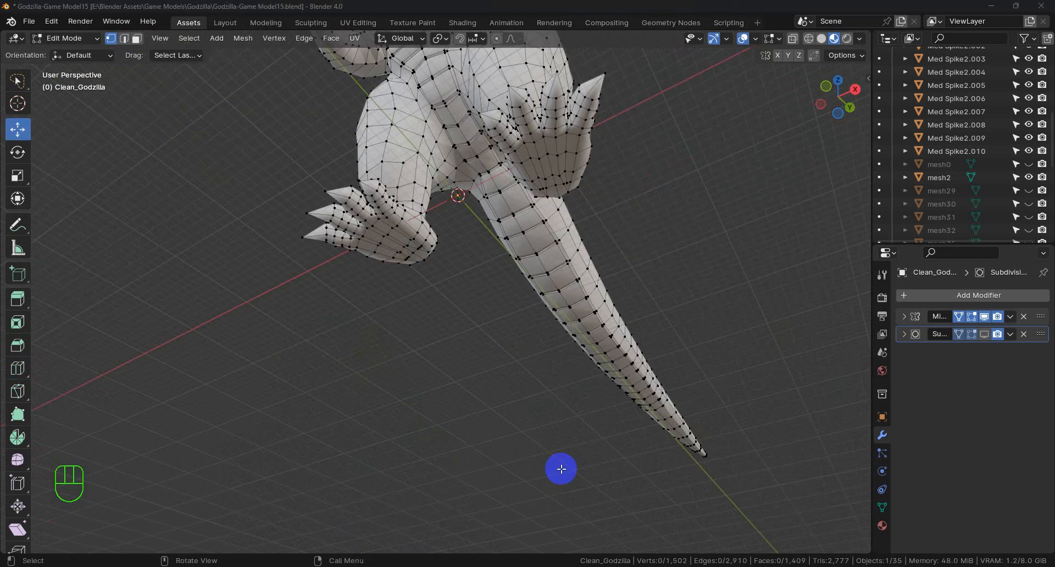
- Examine the plates along the tail's underside and belly up close, and the whole character from the front
middle_click_drag(587, 438, 560, 401, "shift")
scroll(632, 381, "up", 4)
middle_click_drag(641, 376, 533, 368, "shift")
scroll(532, 367, "down", 3)
middle_click_drag(504, 264, 601, 536, "shift")
middle_click_drag(543, 324, 541, 418)
scroll(525, 309, "down", 3)
middle_click_drag(549, 271, 511, 347, "shift")
scroll(532, 356, "down", 3)
scroll(473, 342, "up", 5)
scroll(490, 340, "down", 2)
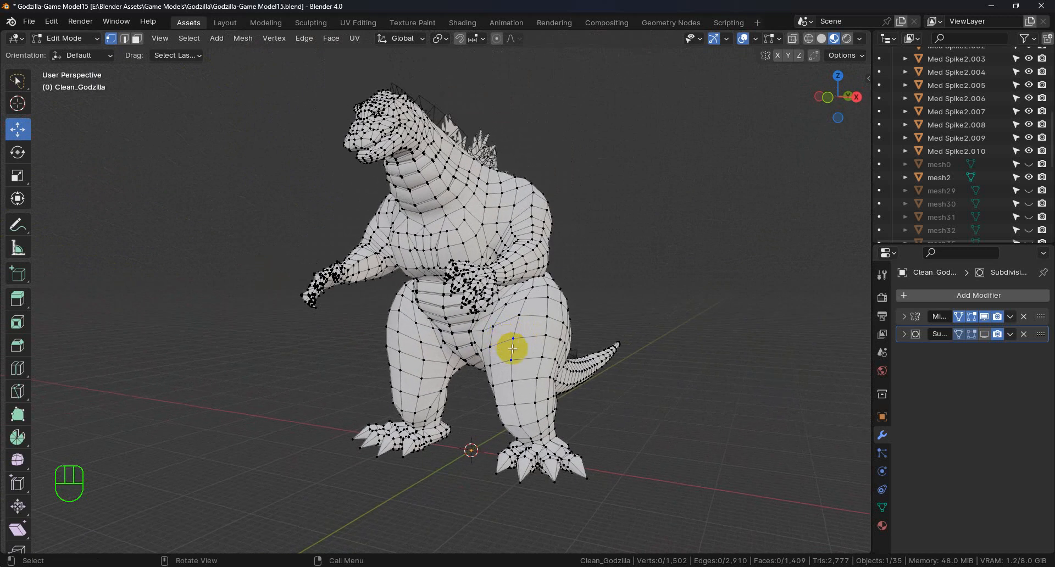